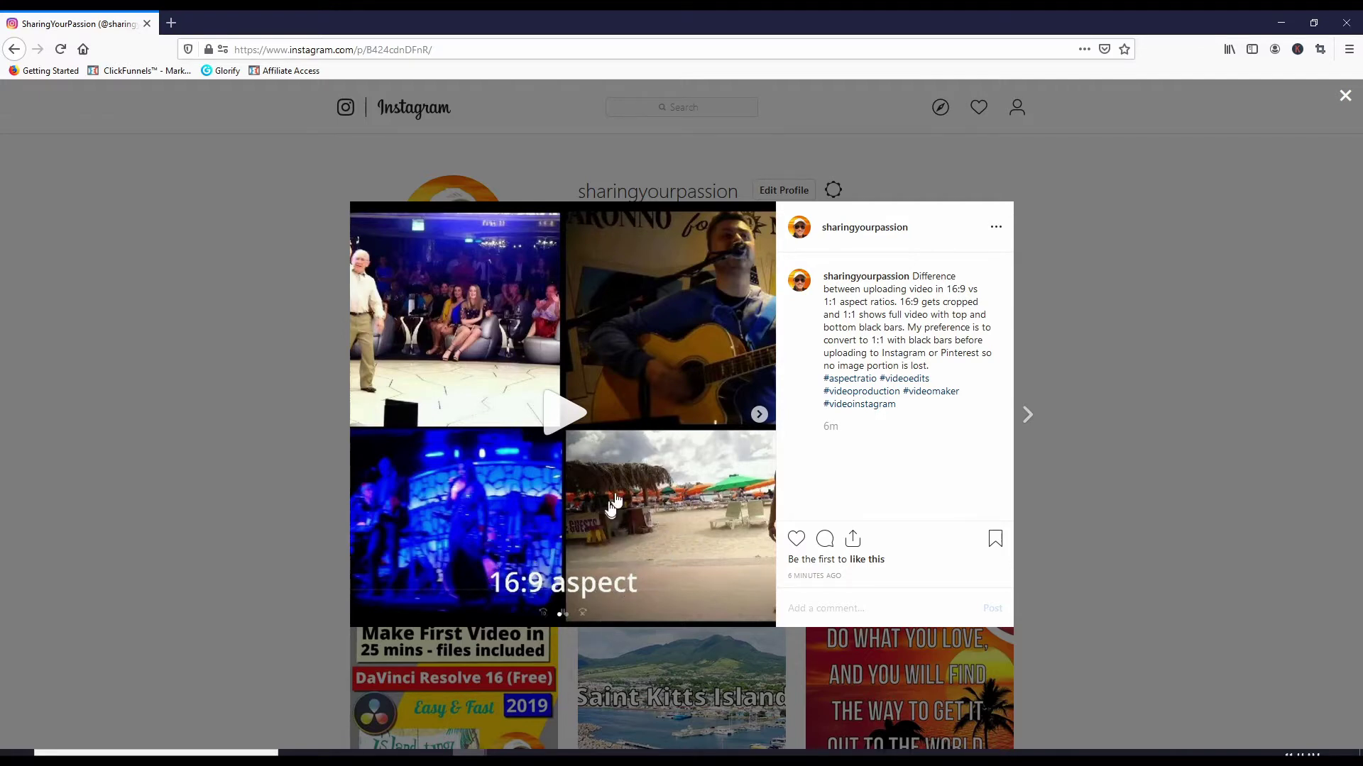
Play and pause the 16:9 aspect video, then advance to the 1:1 aspect slide
{"action": "left_click", "coordinate": [594, 519]}
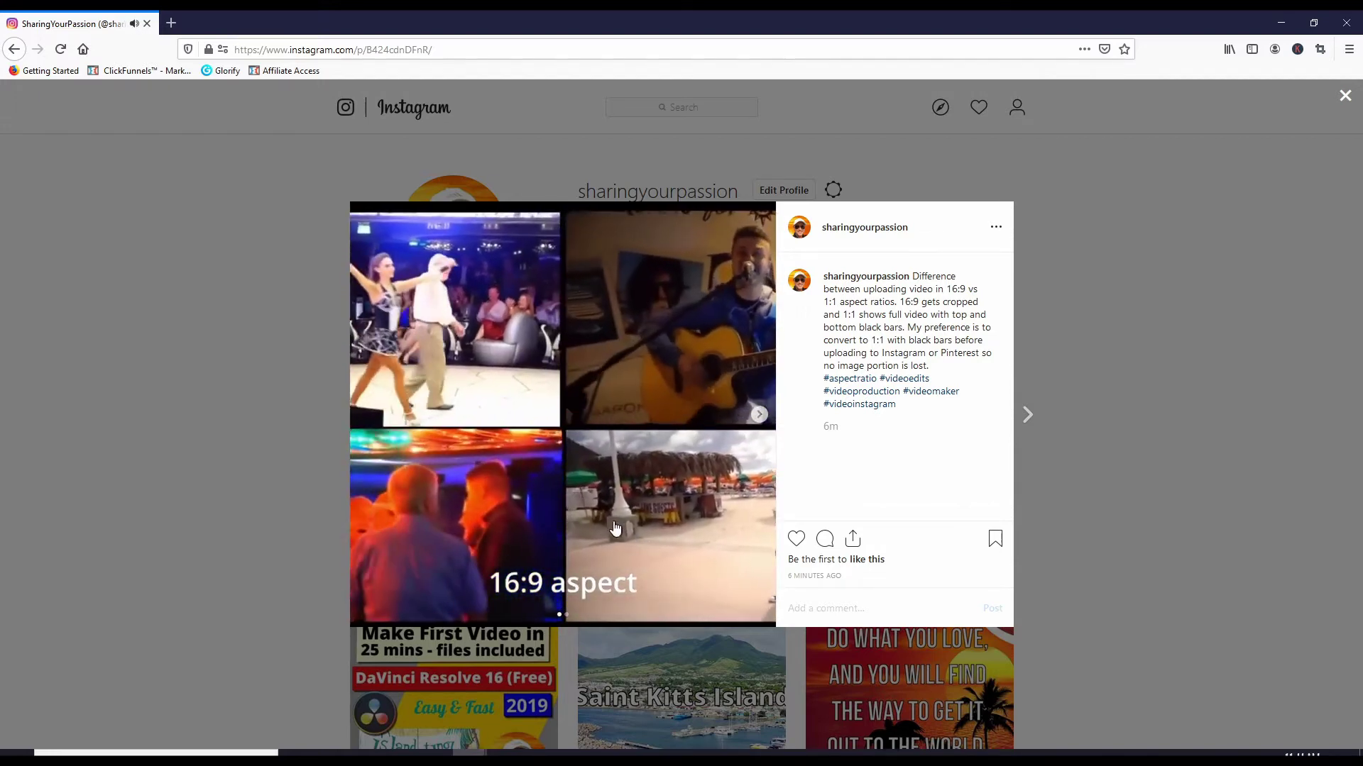
{"action": "left_click", "coordinate": [746, 421]}
{"action": "left_click", "coordinate": [756, 415]}
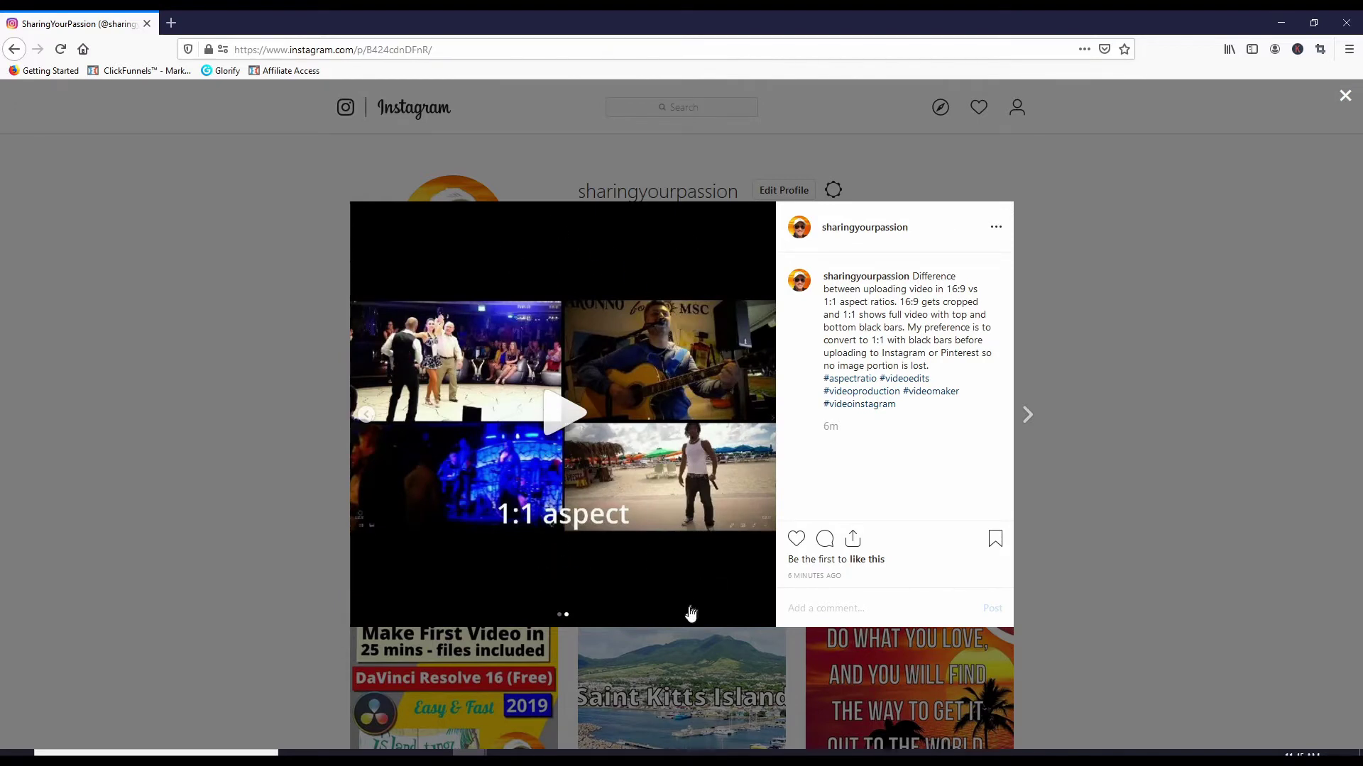
Play the 1:1 aspect video with black bars, then pause it
{"action": "left_click", "coordinate": [696, 584]}
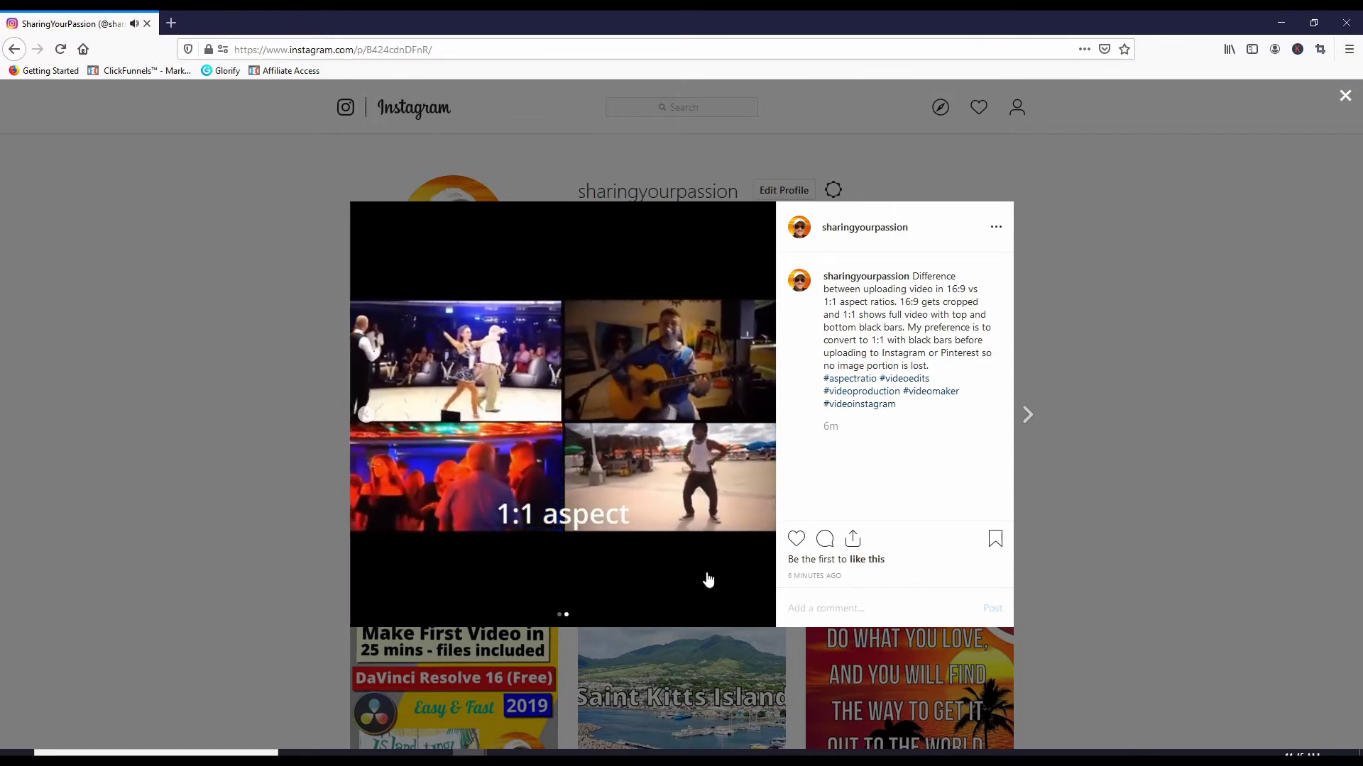
{"action": "left_click", "coordinate": [693, 405]}
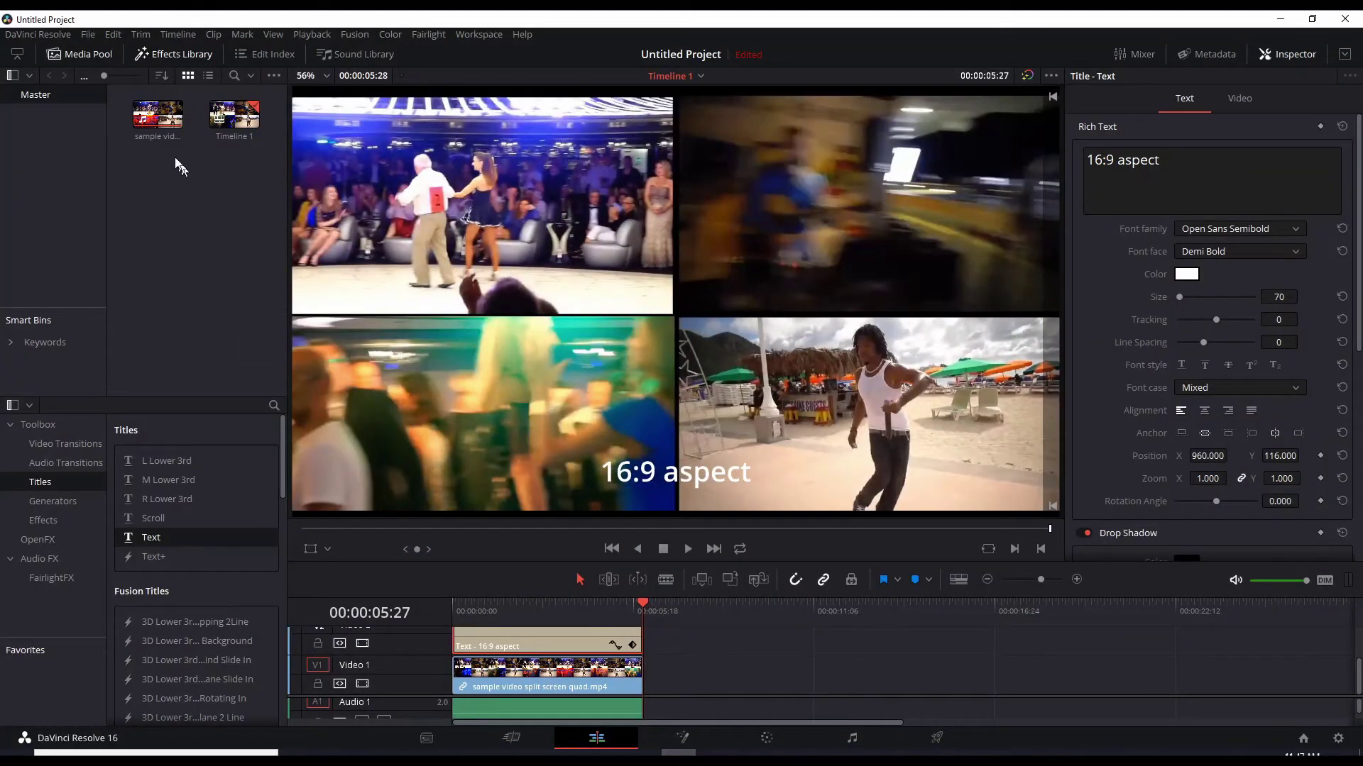
Select the split-screen clip in the Media Pool and bring up the File menu
{"action": "left_click", "coordinate": [155, 122]}
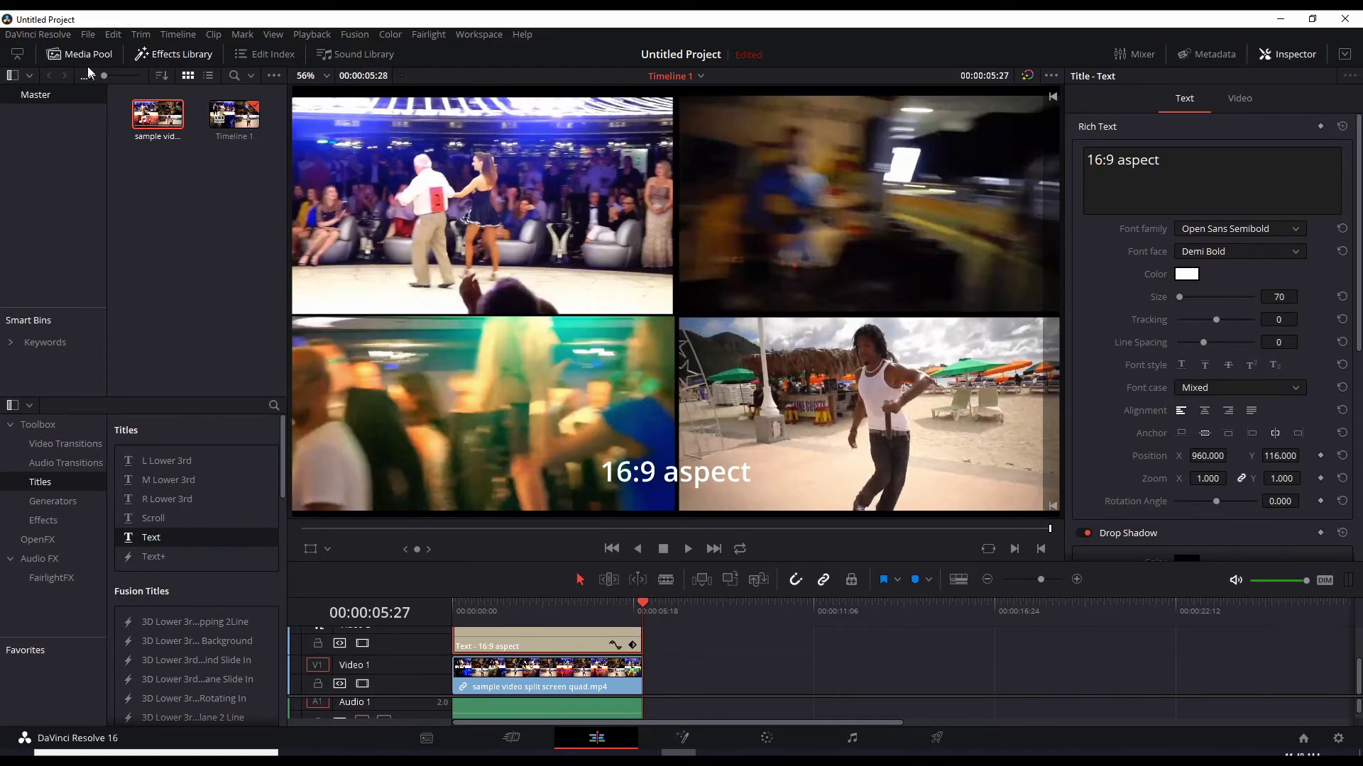
{"action": "left_click", "coordinate": [88, 35]}
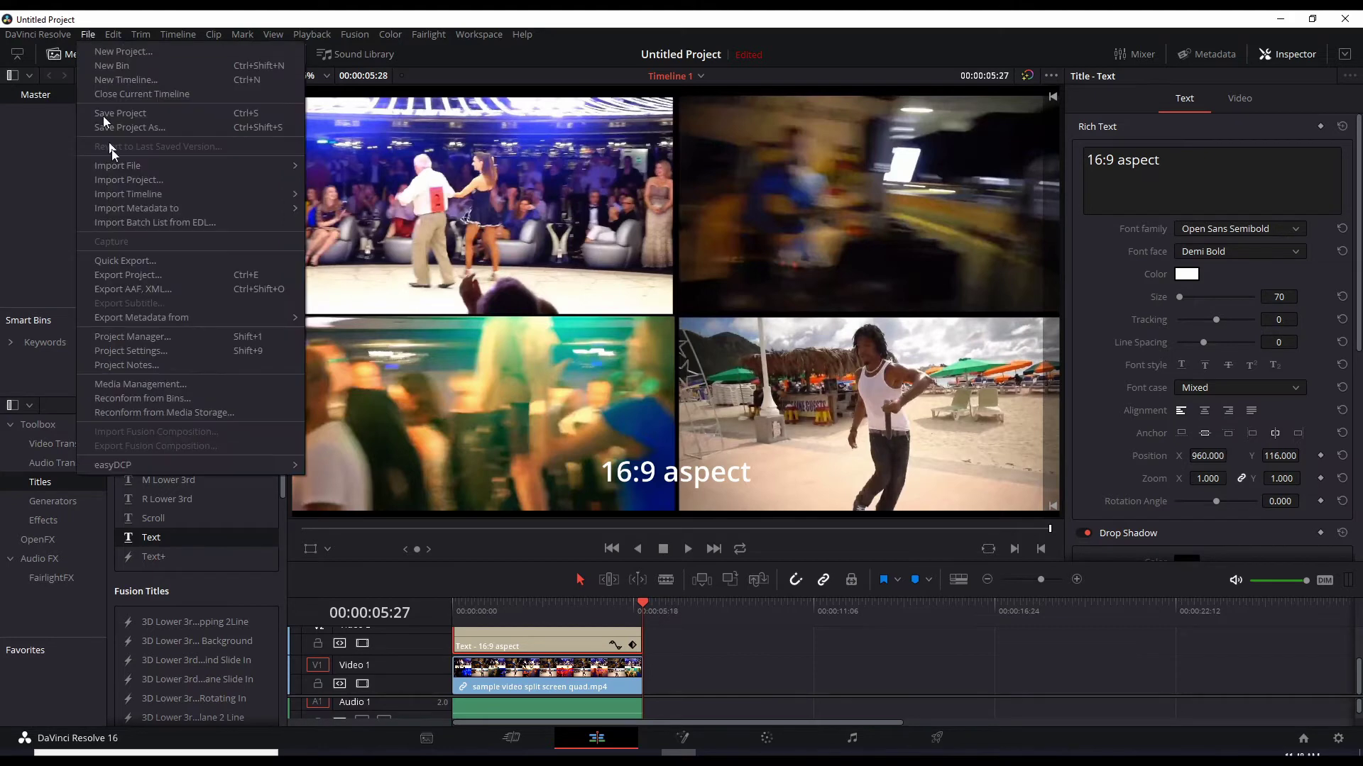
Change the timeline resolution width from 1920 to 1080 in Project Settings and save
{"action": "left_click", "coordinate": [125, 353]}
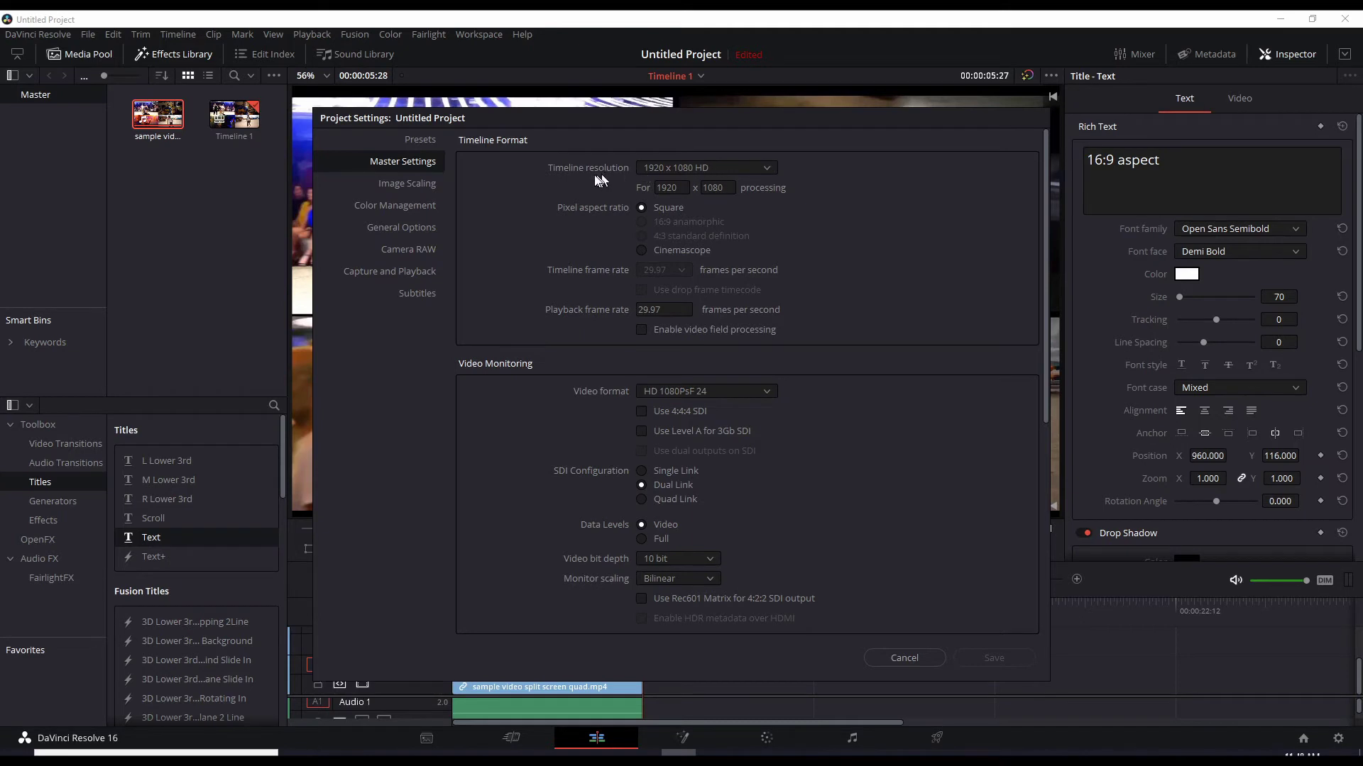
{"action": "double_click", "coordinate": [682, 188]}
{"action": "type", "text": "10"}
{"action": "key", "text": "Return"}
{"action": "left_click", "coordinate": [1010, 657]}
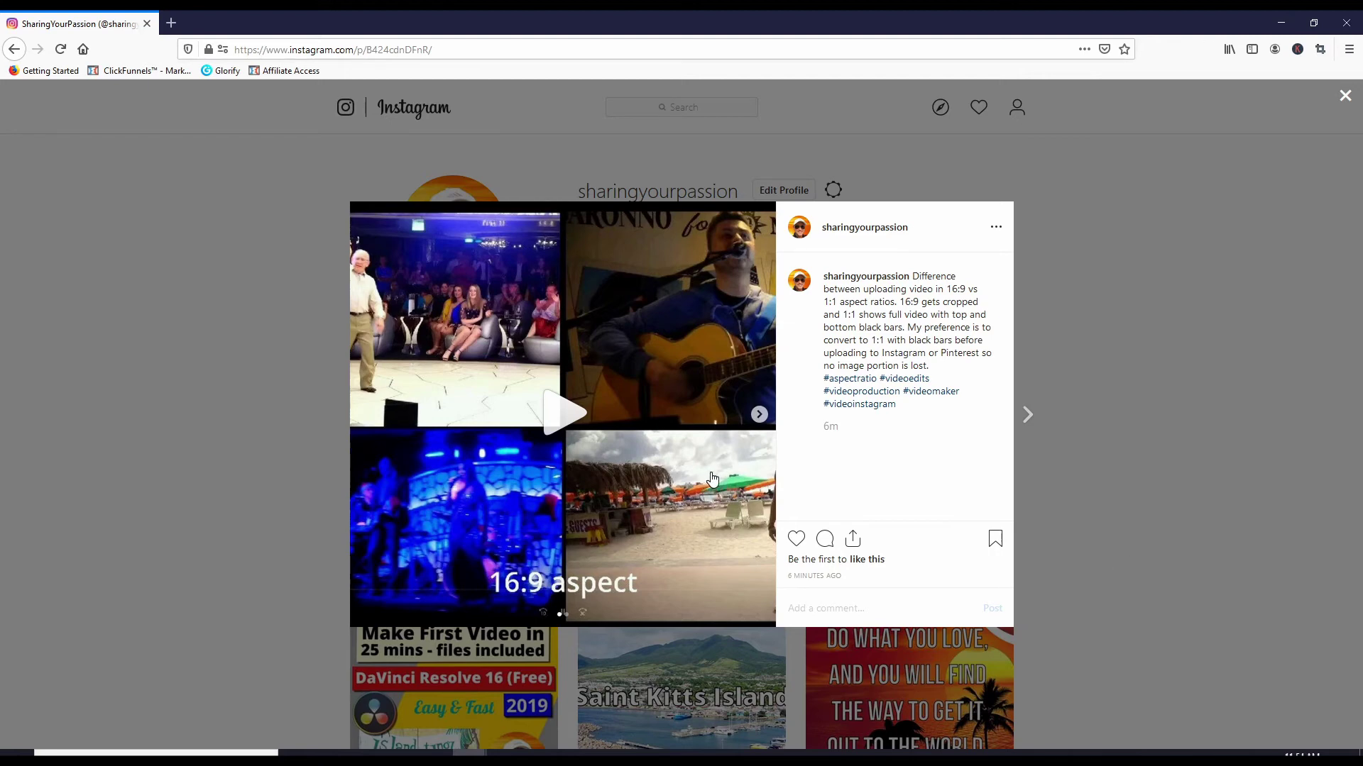
Replay the 16:9 aspect video, then move on to the 1:1 slide with black bars
{"action": "left_click", "coordinate": [556, 428]}
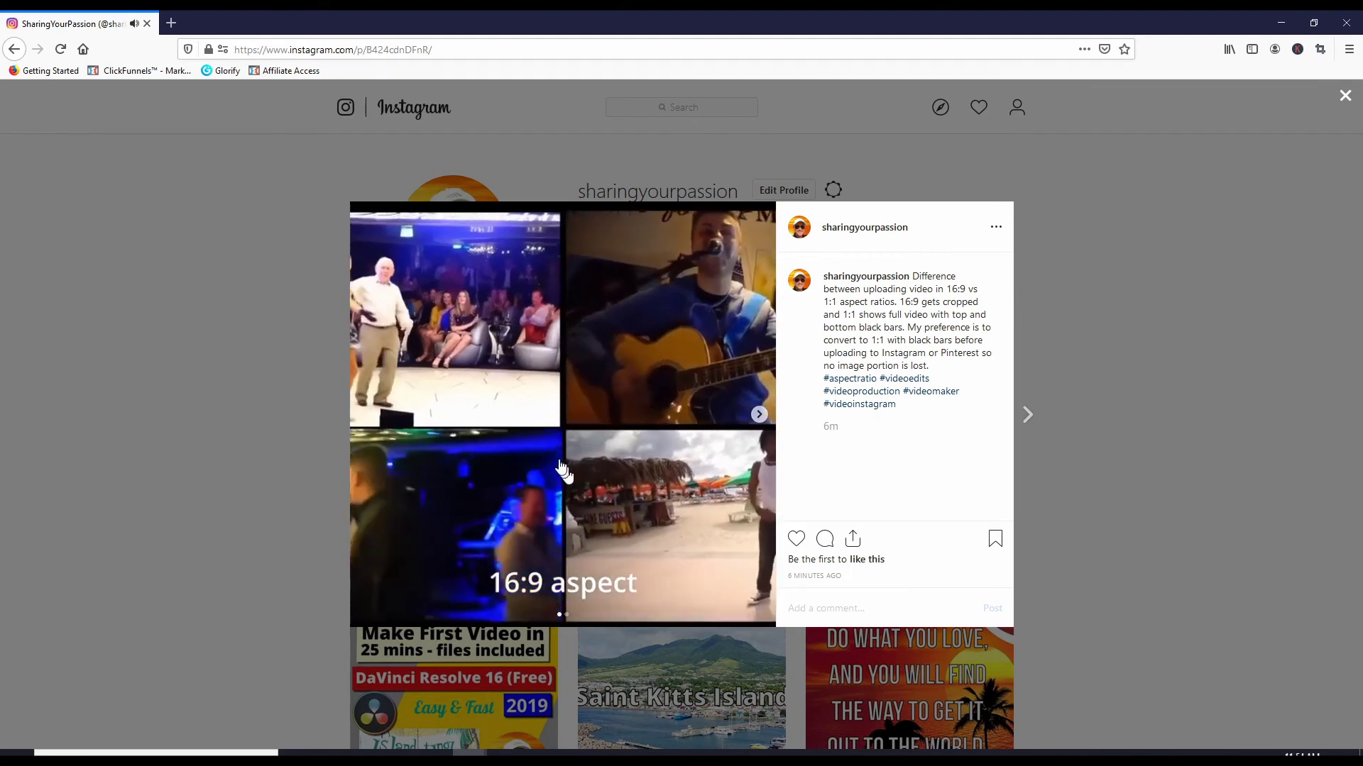
{"action": "left_click", "coordinate": [758, 415]}
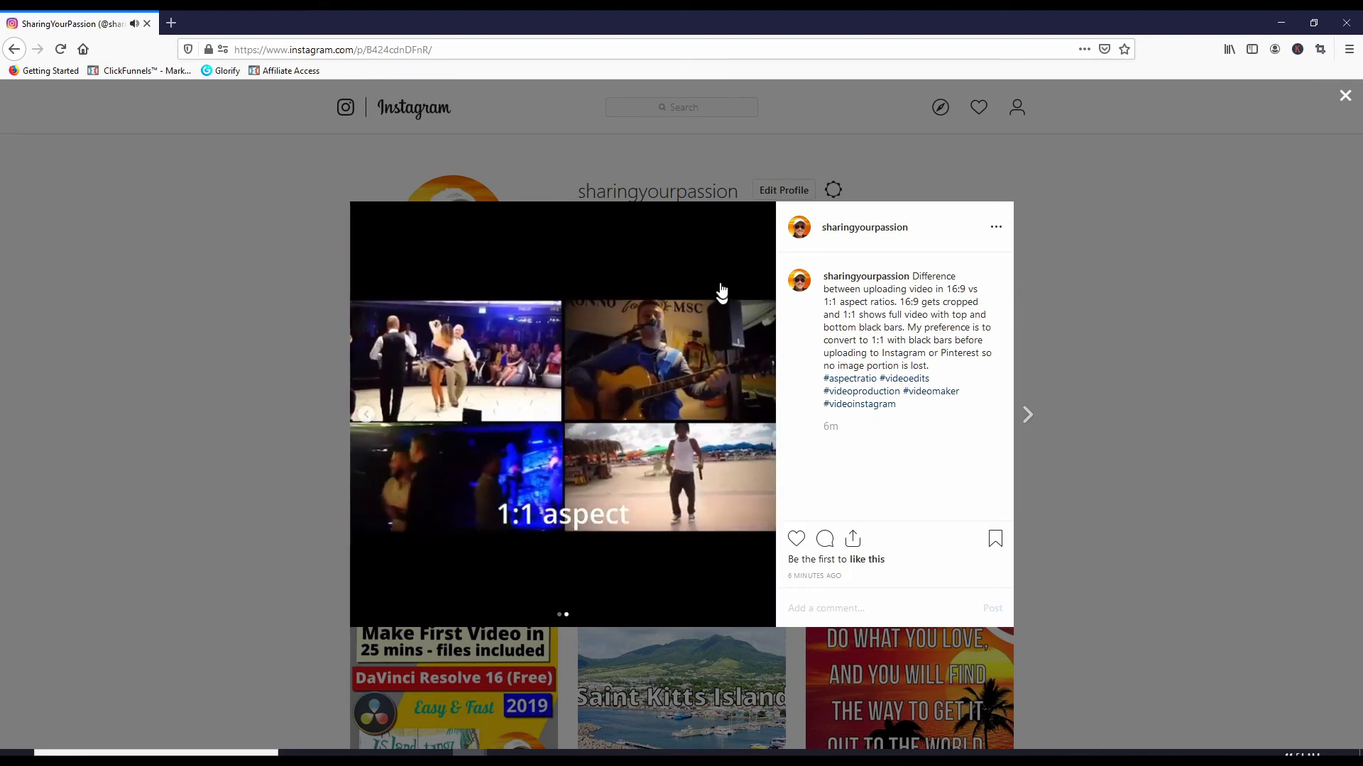